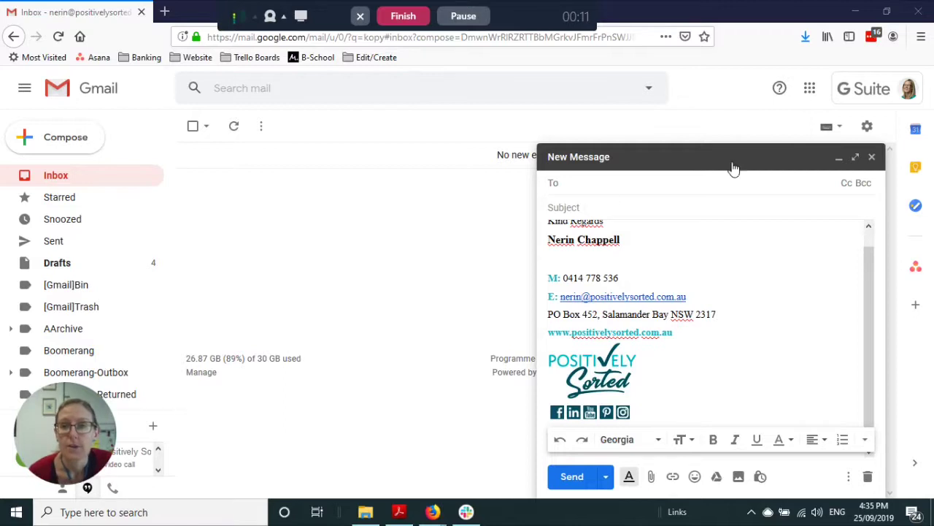
# Step: Minimize the open draft and bring up the Signature section of the general settings
pyautogui.click(838, 157)
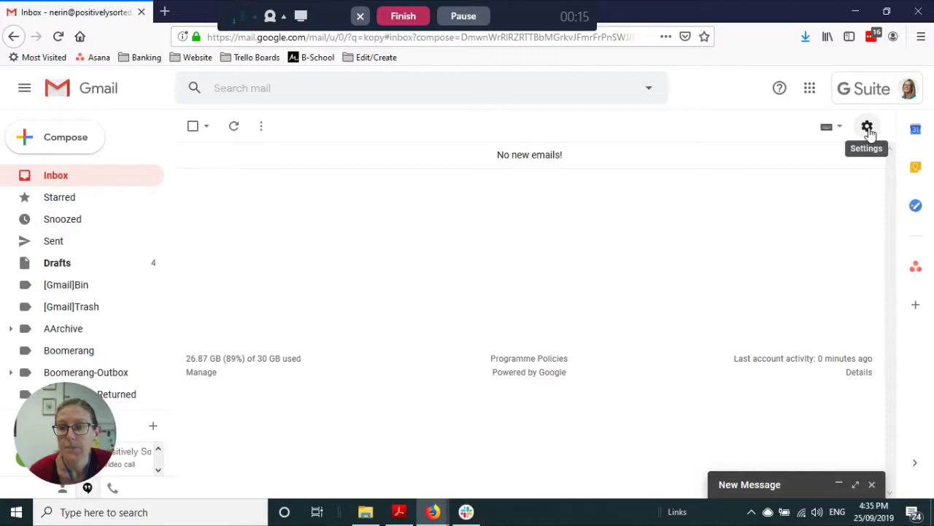
pyautogui.click(868, 128)
pyautogui.click(793, 210)
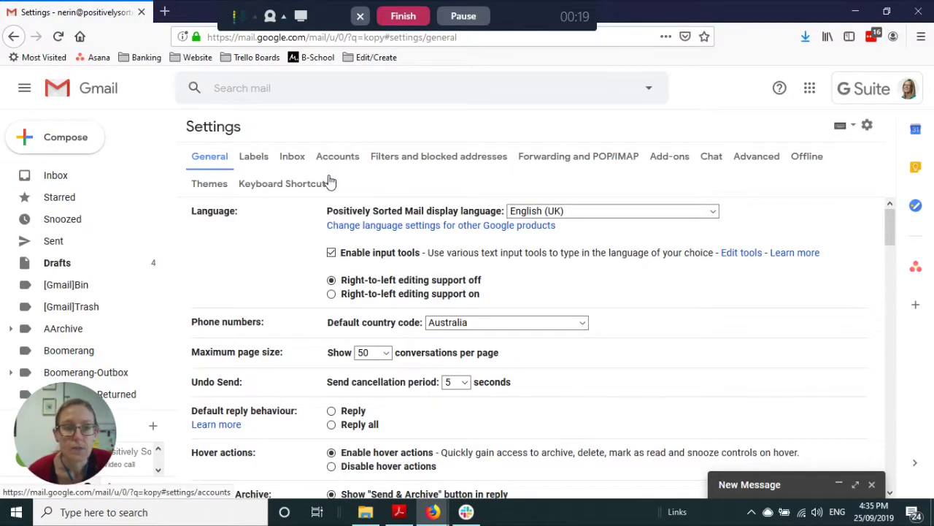
pyautogui.scroll(-10, 385, 227)
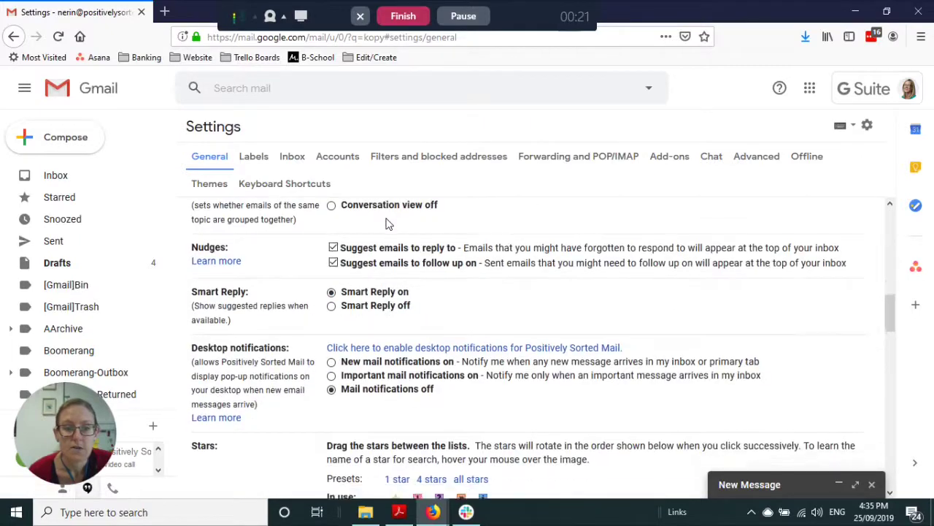
pyautogui.scroll(-8, 387, 224)
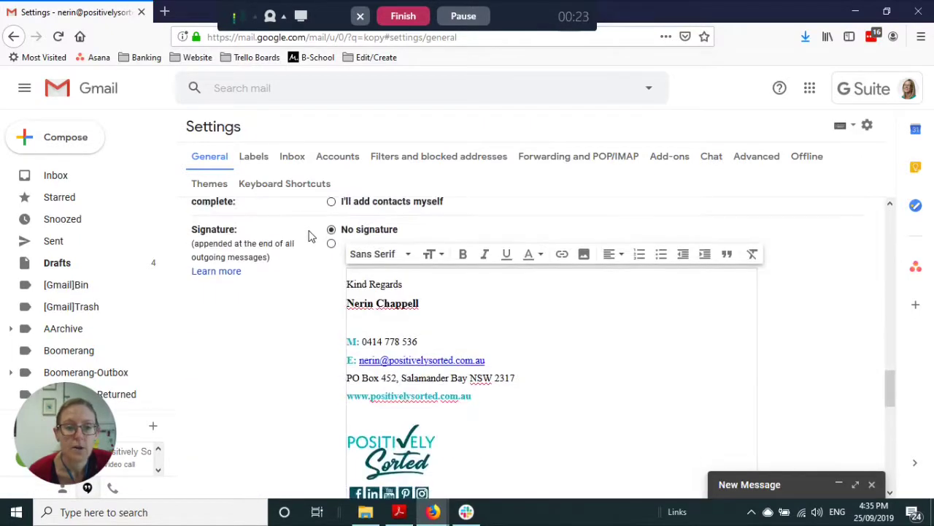
pyautogui.scroll(-2, 336, 319)
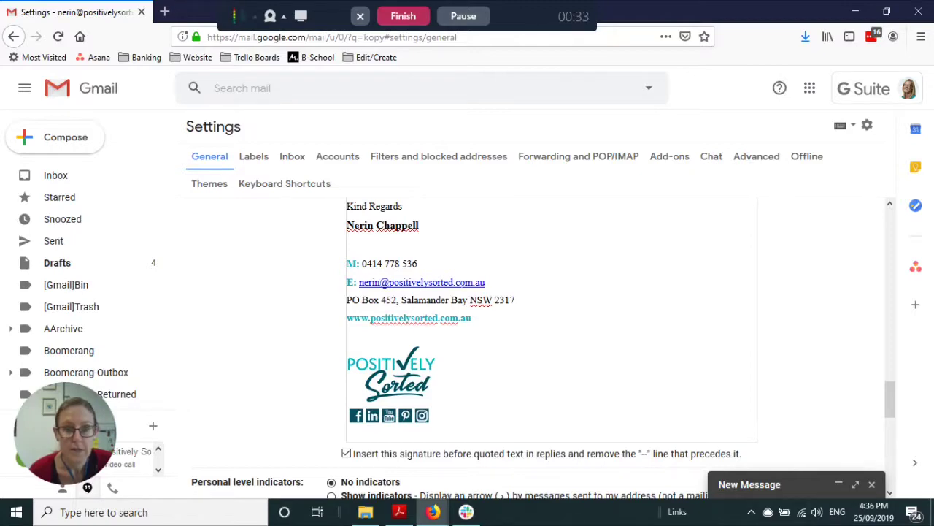
# Step: Examine the signature setting, including the contact details, logo, social icons and the No signature option
pyautogui.scroll(4, 540, 343)
pyautogui.scroll(-2, 540, 343)
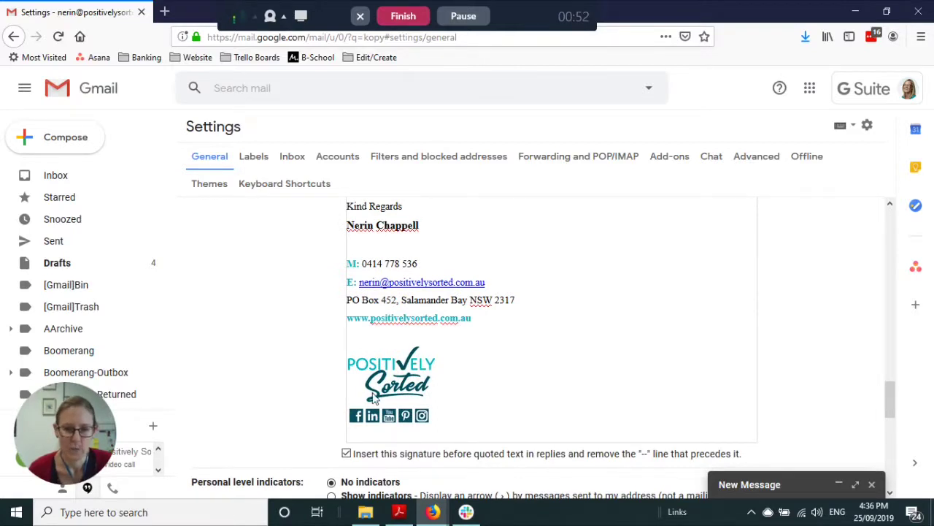
pyautogui.click(421, 381)
pyautogui.click(420, 382)
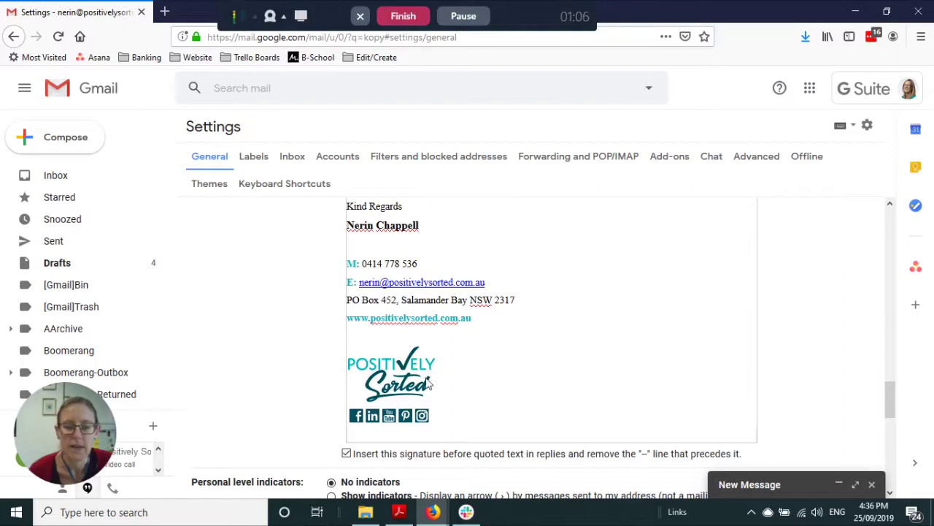
pyautogui.scroll(-2, 430, 384)
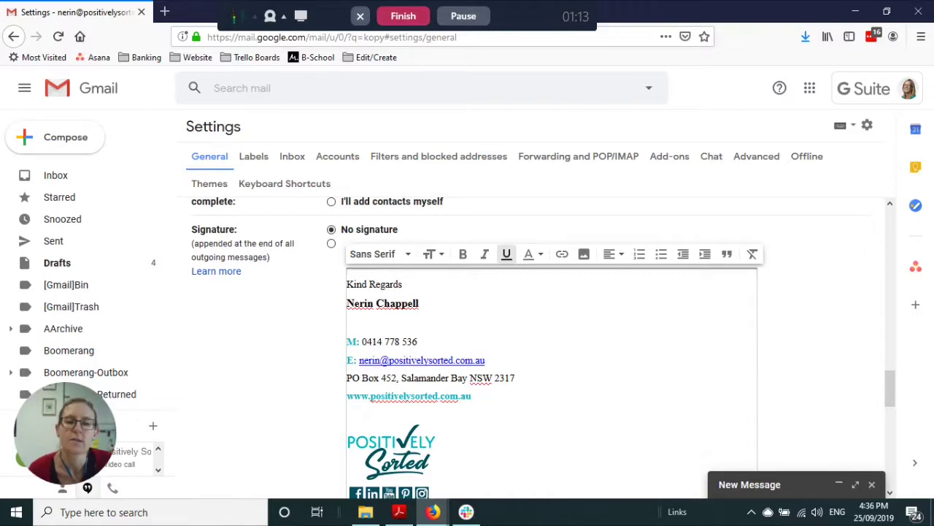
pyautogui.scroll(-2, 544, 347)
pyautogui.scroll(2, 543, 347)
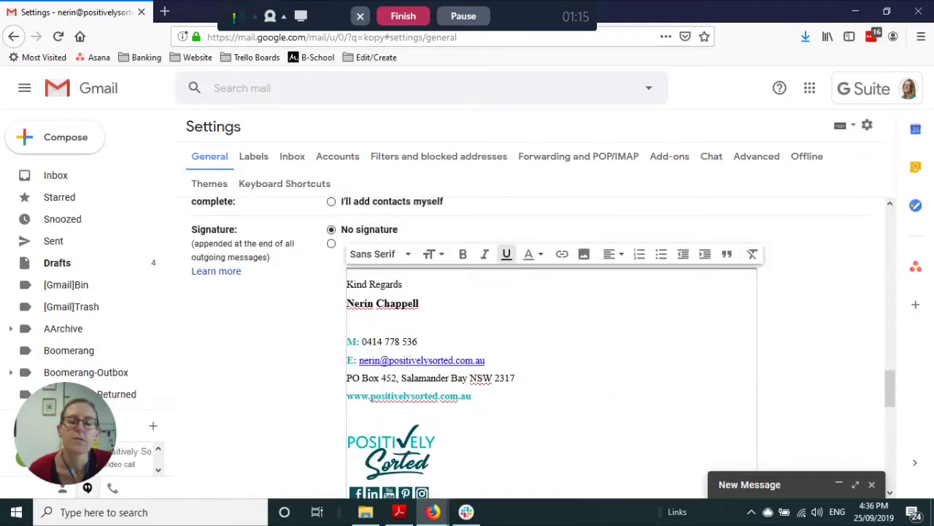
pyautogui.scroll(2, 530, 348)
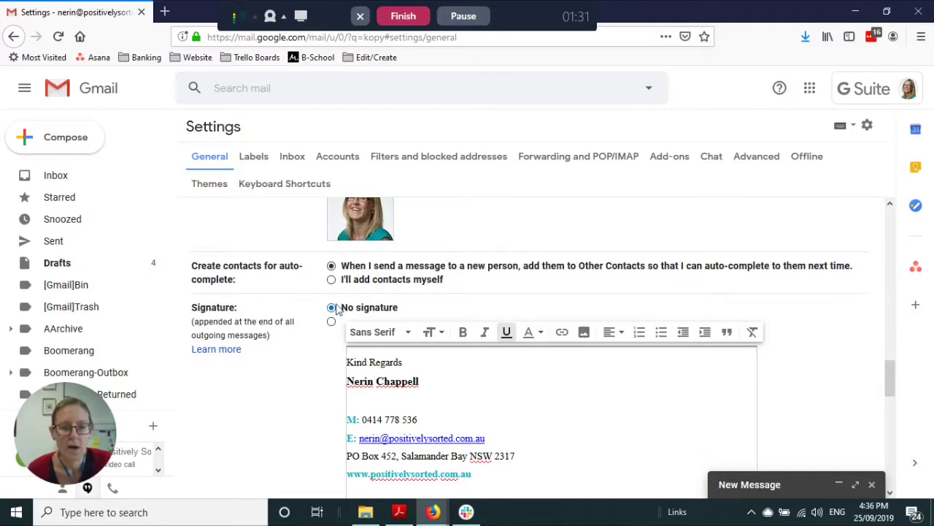
# Step: Look through the rest of the general settings and leave them without saving changes
pyautogui.scroll(-5, 334, 317)
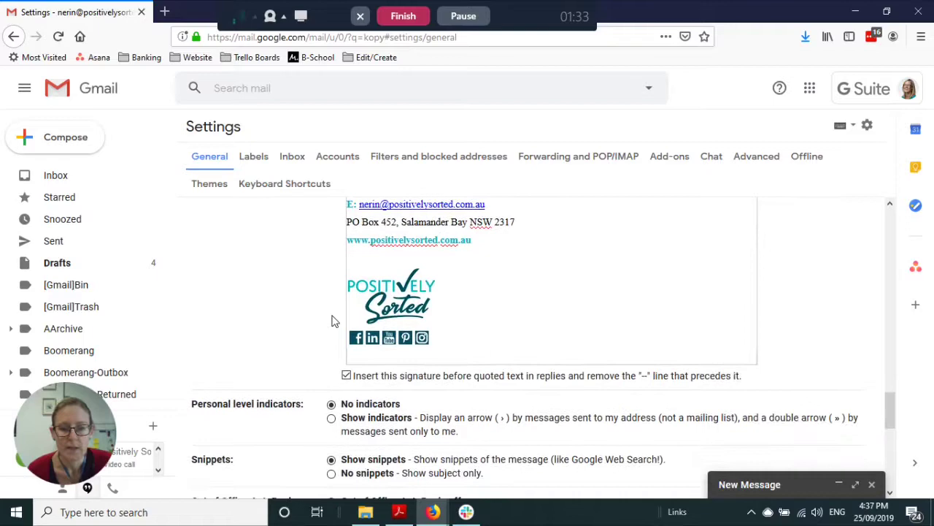
pyautogui.scroll(-3, 331, 321)
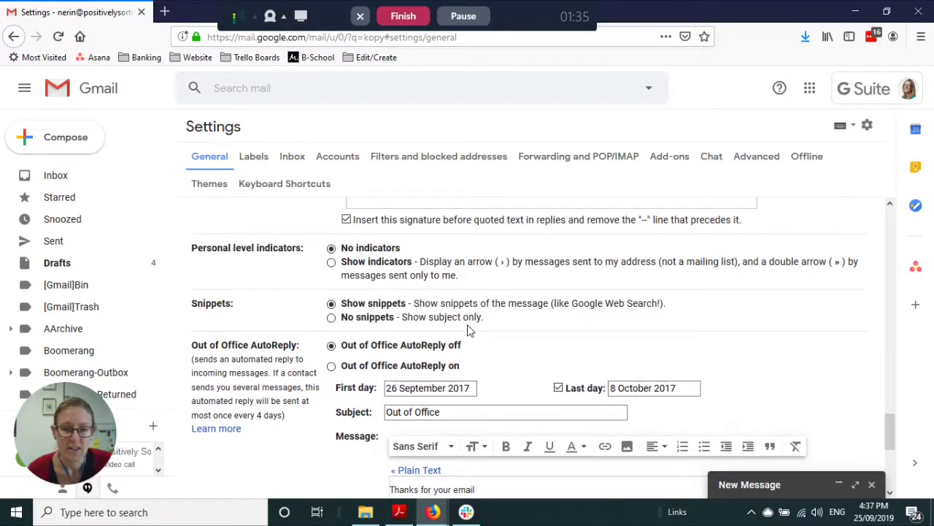
pyautogui.scroll(-5, 518, 336)
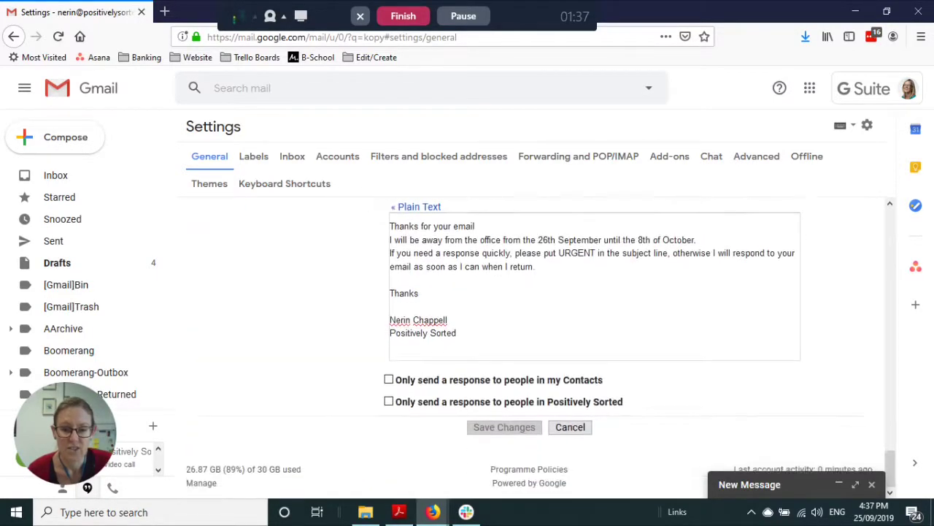
pyautogui.click(580, 428)
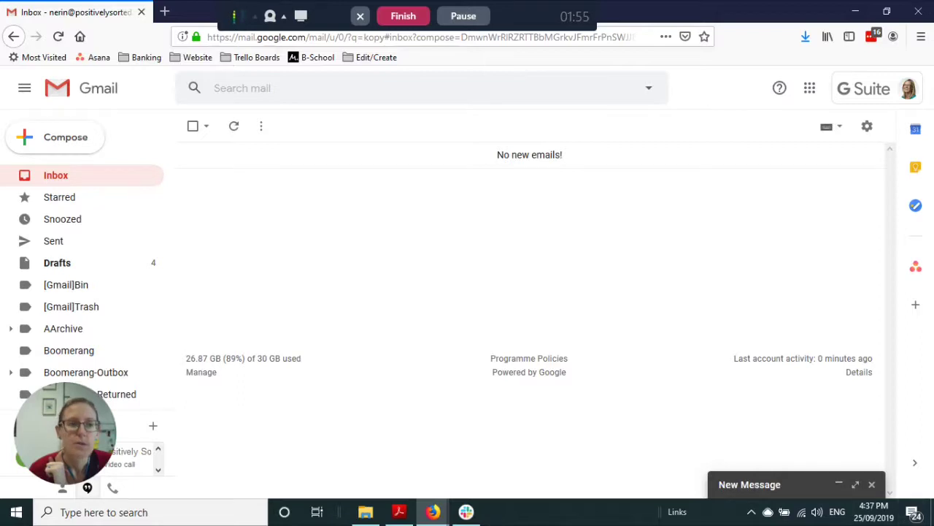
# Step: Start a new message and show the canned response templates available for it
pyautogui.click(51, 146)
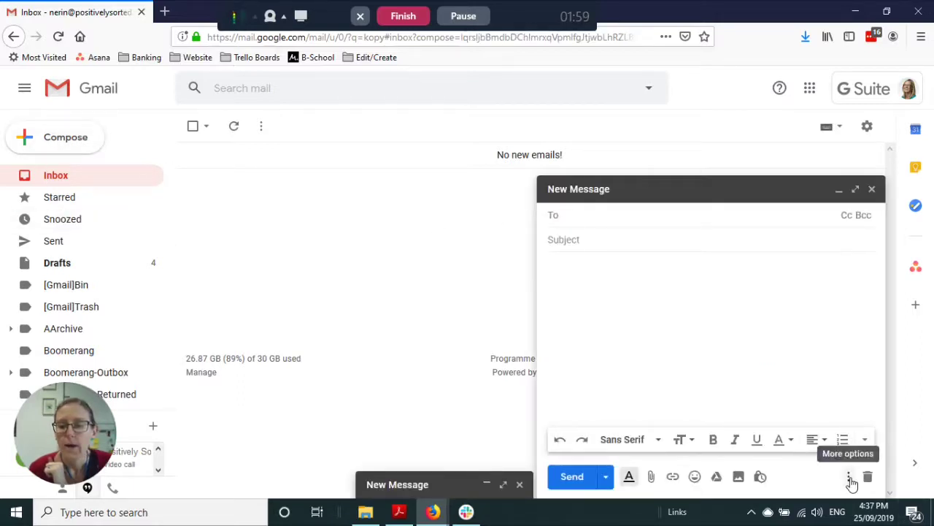
pyautogui.click(849, 478)
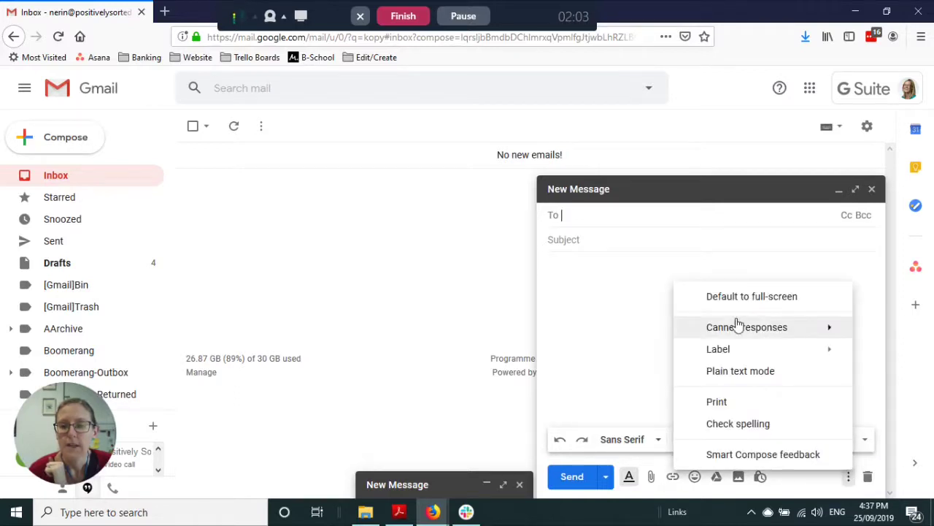
pyautogui.moveTo(724, 328)
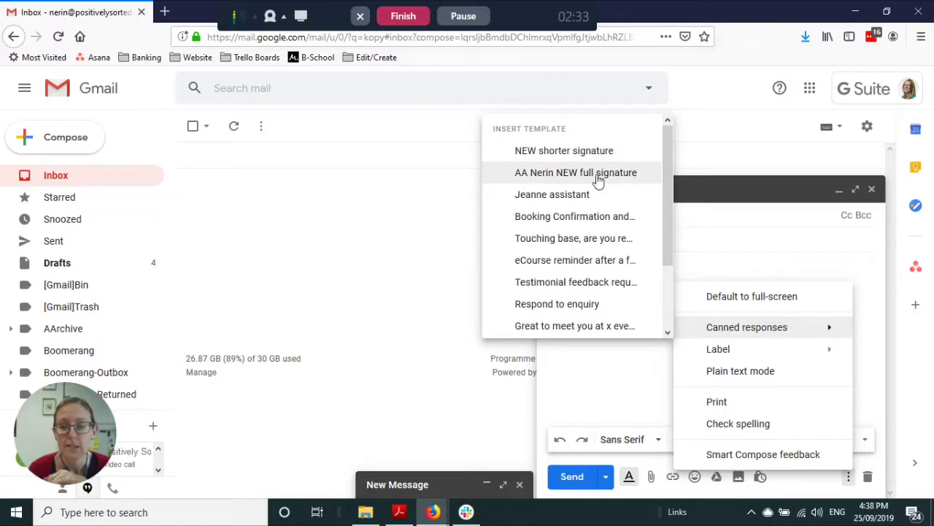
# Step: Restore the minimized signature draft beside the new message and check the canned response templates again
pyautogui.click(438, 489)
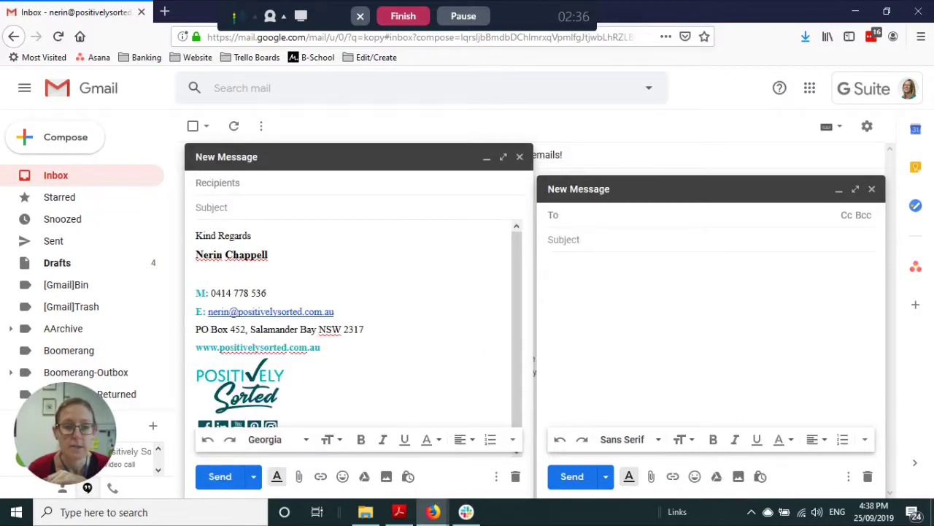
pyautogui.click(848, 476)
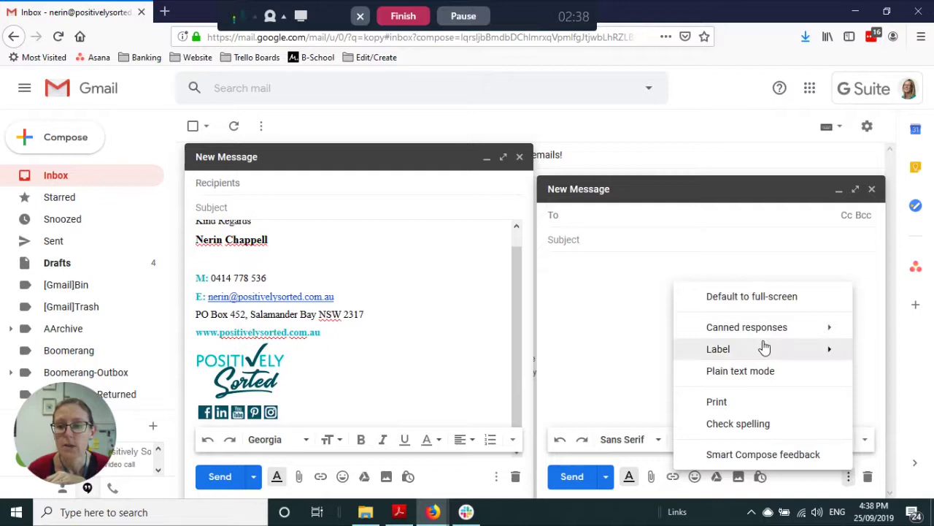
pyautogui.moveTo(765, 327)
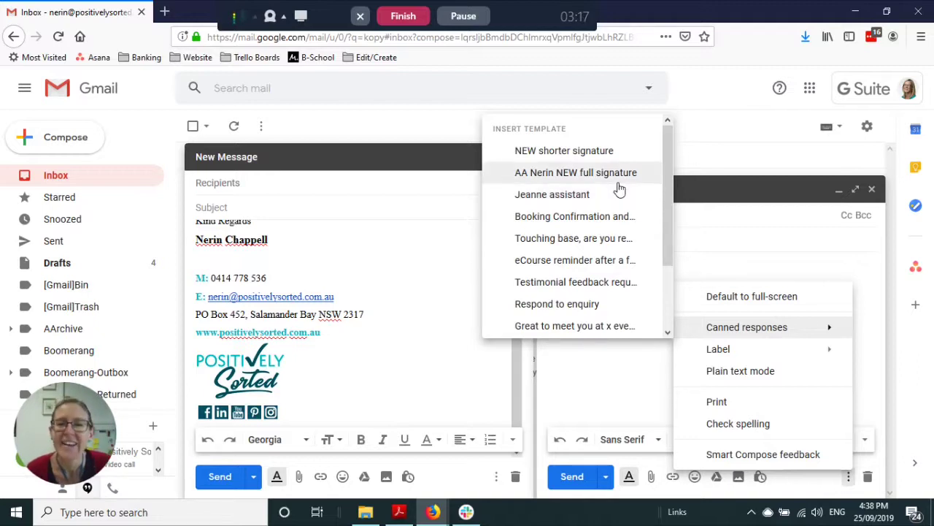
pyautogui.click(742, 205)
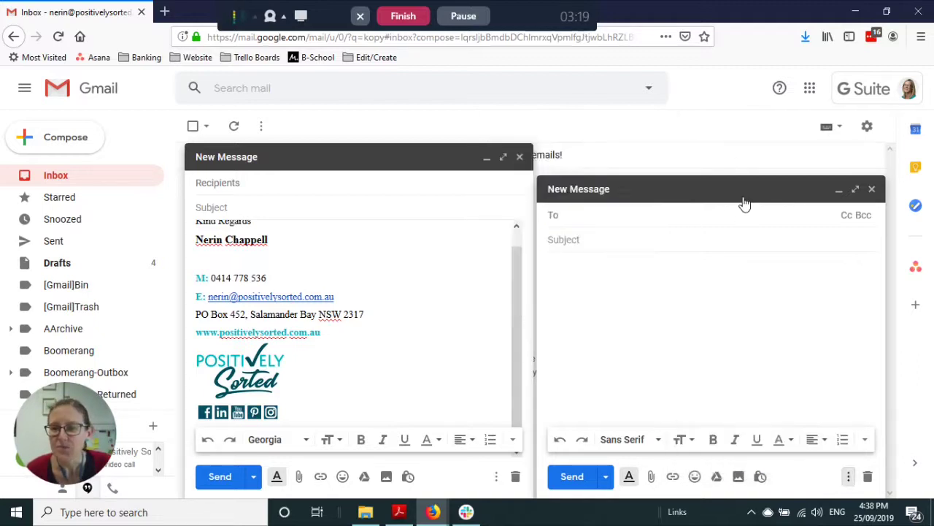
# Step: Minimize both draft messages and open the advanced settings
pyautogui.click(743, 202)
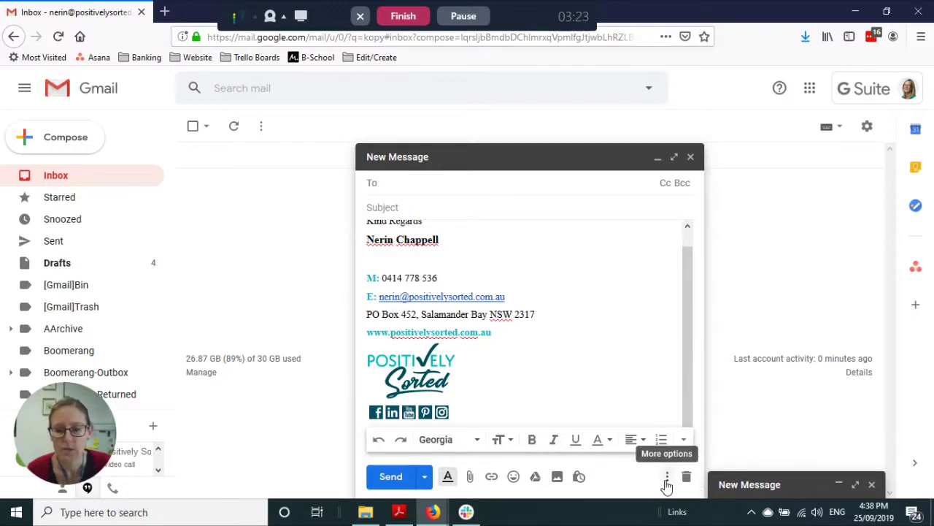
pyautogui.click(658, 156)
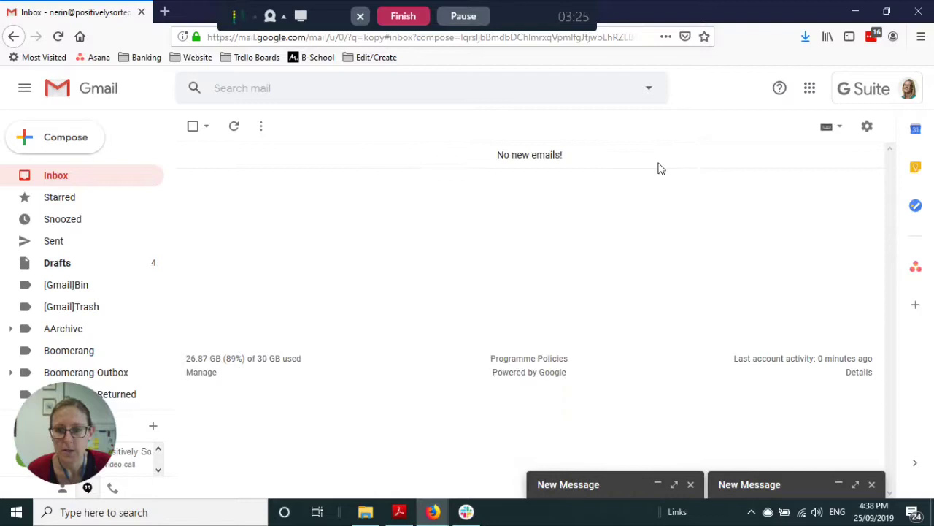
pyautogui.click(867, 127)
pyautogui.click(768, 210)
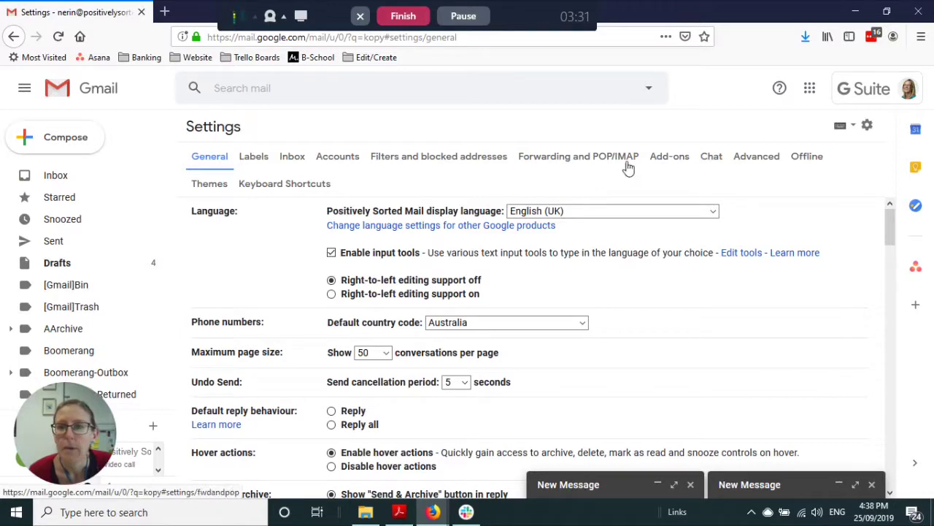
pyautogui.click(757, 158)
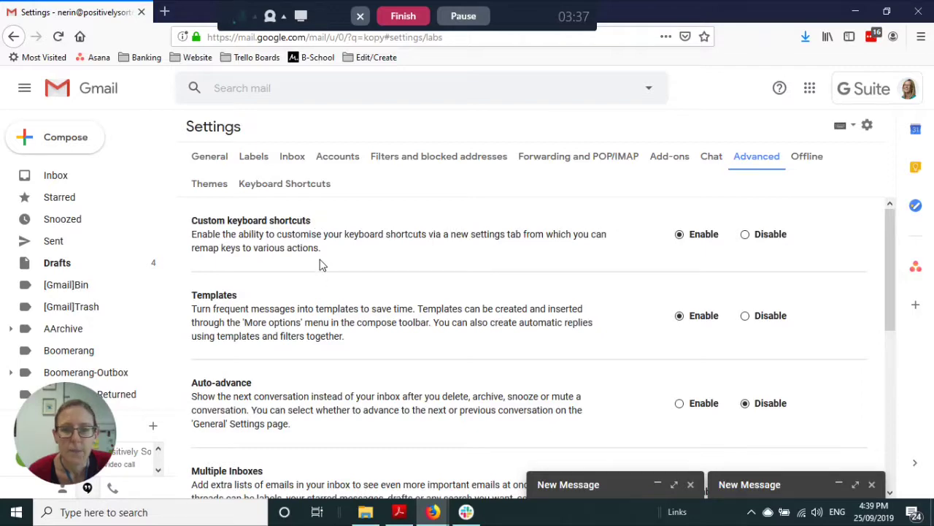
# Step: Review the Templates option in the advanced settings and leave without saving changes
pyautogui.scroll(-5, 319, 264)
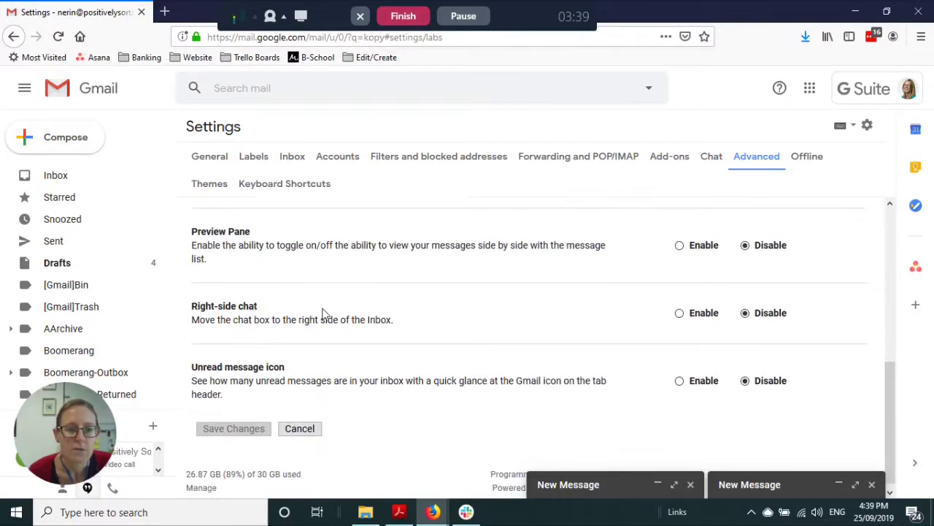
pyautogui.scroll(5, 326, 314)
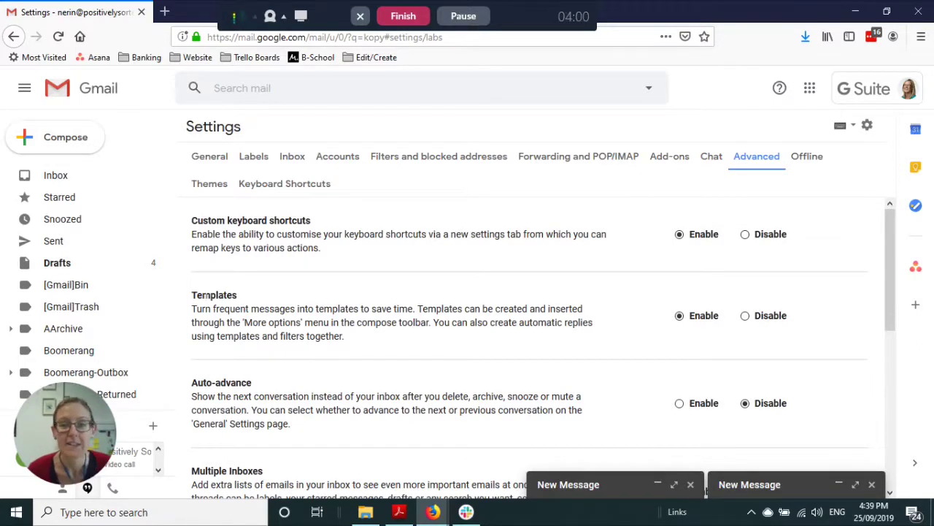
pyautogui.doubleClick(207, 295)
pyautogui.click(252, 304)
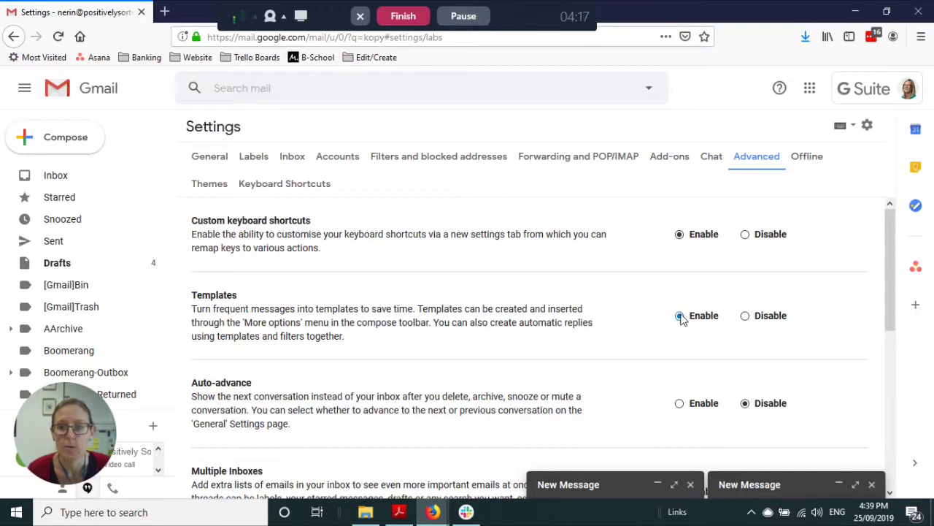
pyautogui.scroll(-10, 431, 245)
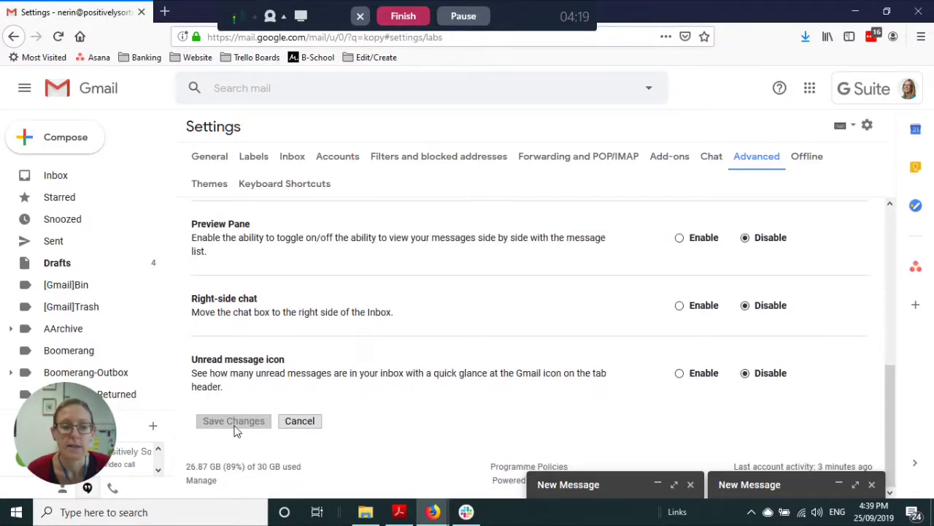
pyautogui.click(314, 423)
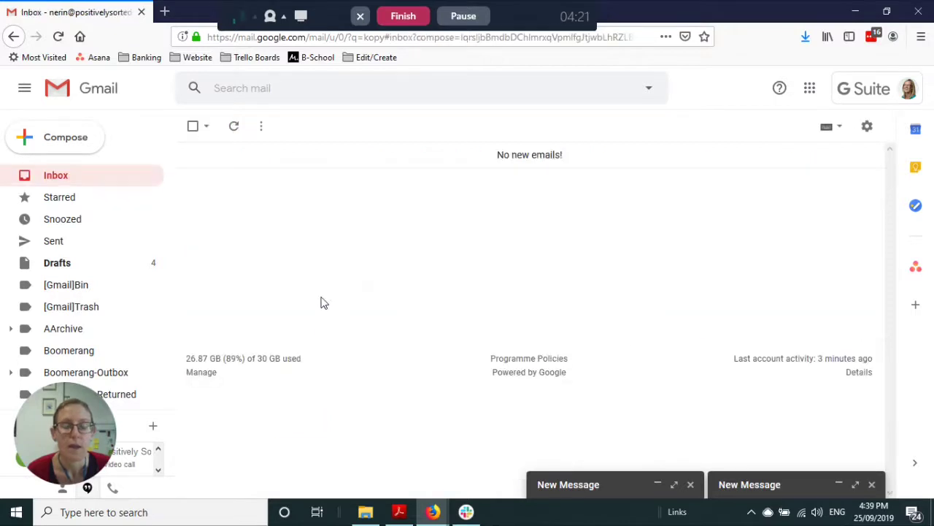
# Step: Start a new message and enter "my signature" as its body text
pyautogui.click(86, 145)
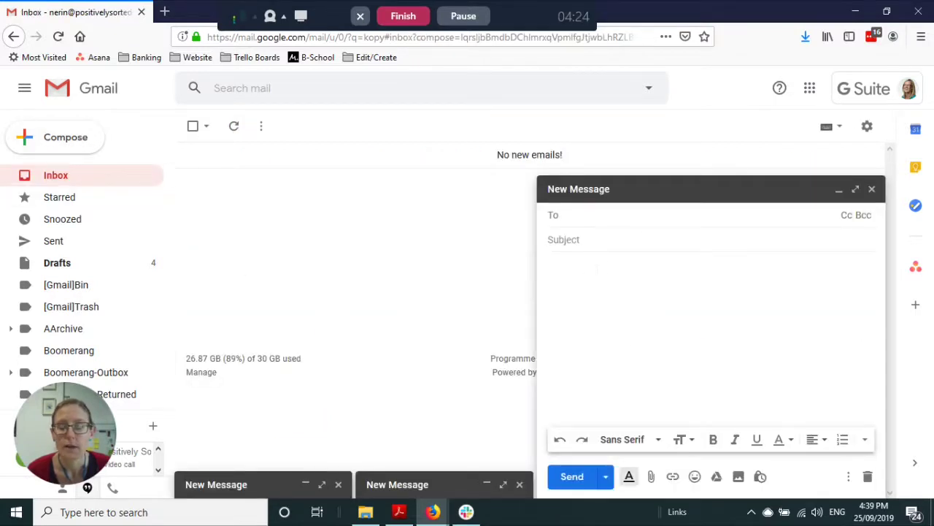
pyautogui.click(549, 265)
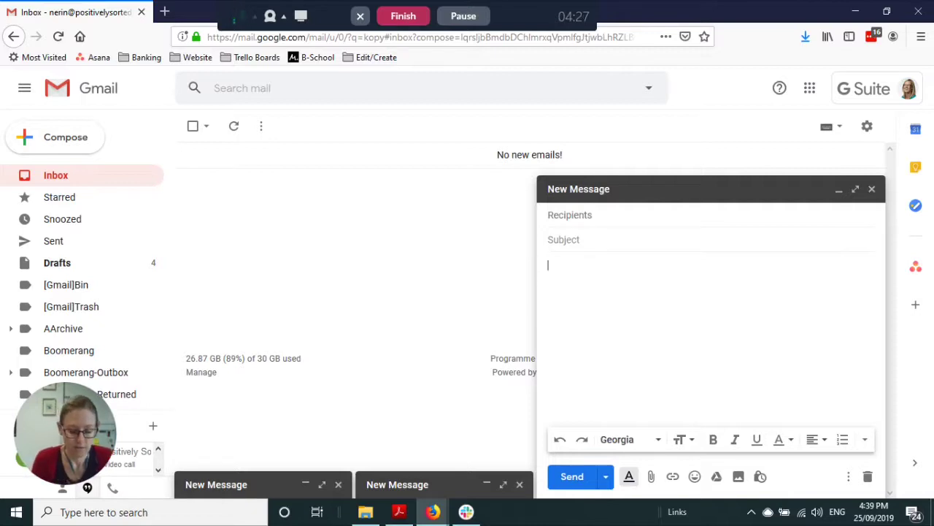
pyautogui.write('my signature')
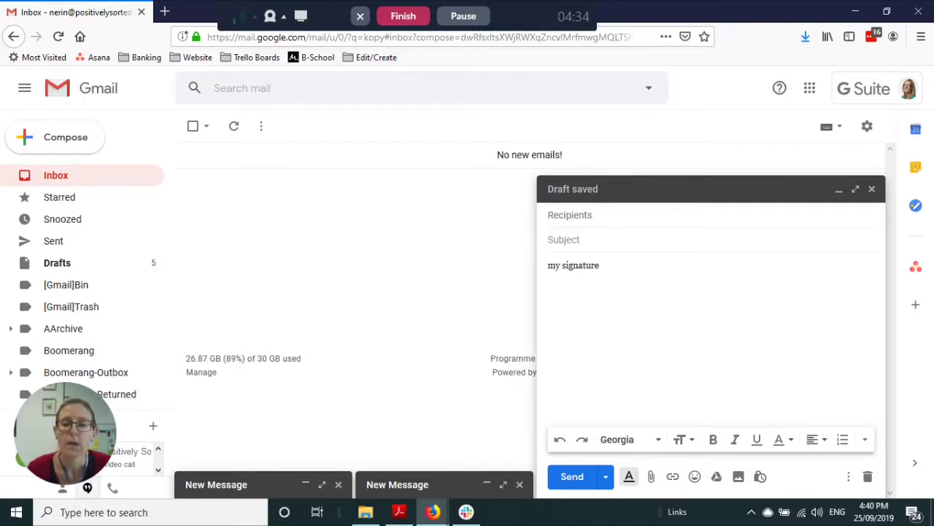
# Step: Review the templates that the draft could overwrite, start saving it as a new template named "new", and cancel the save
pyautogui.click(848, 476)
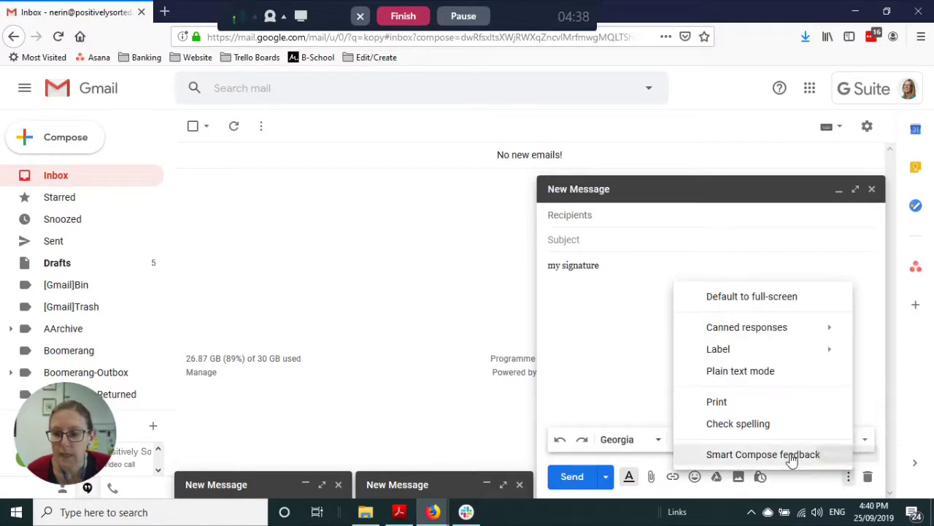
pyautogui.moveTo(774, 337)
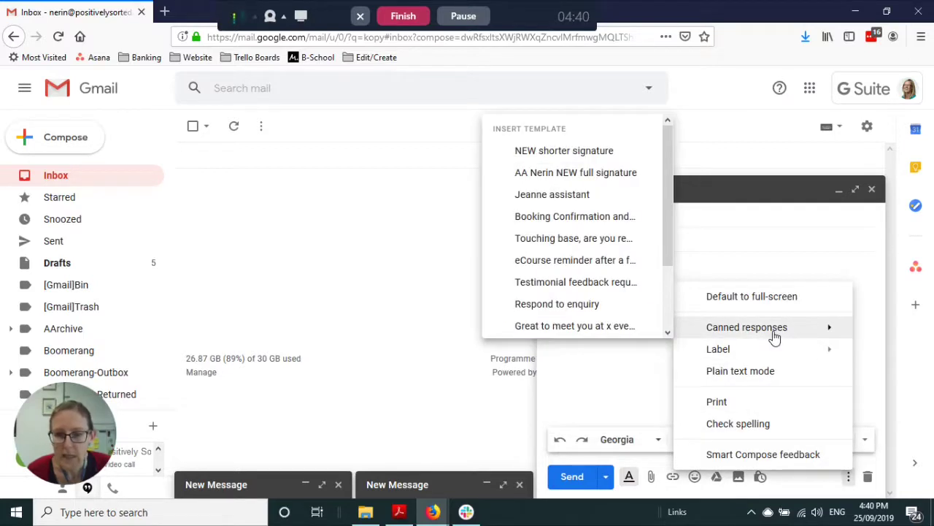
pyautogui.scroll(-2, 605, 299)
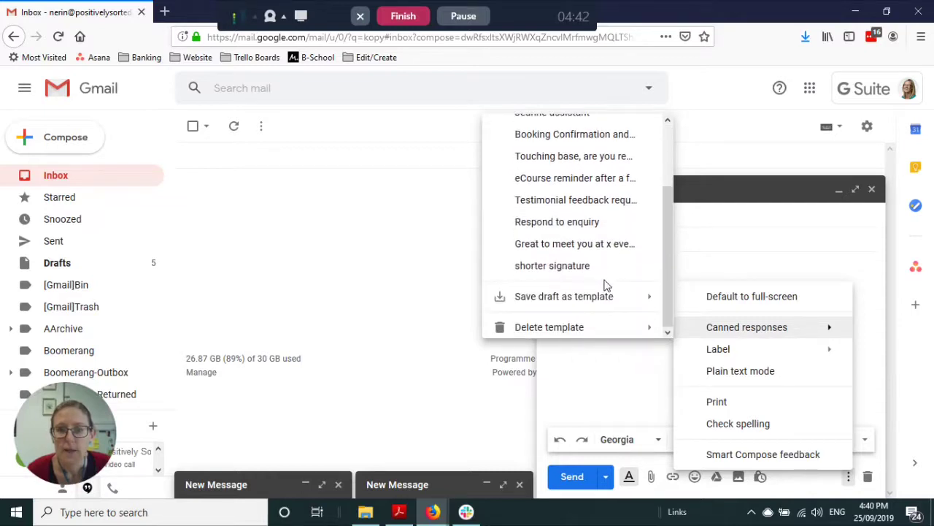
pyautogui.moveTo(562, 299)
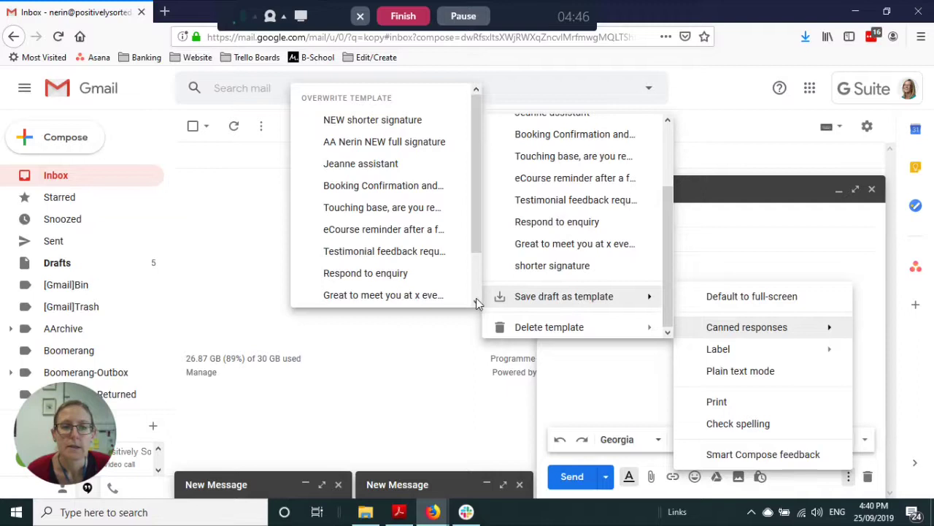
pyautogui.scroll(-2, 444, 285)
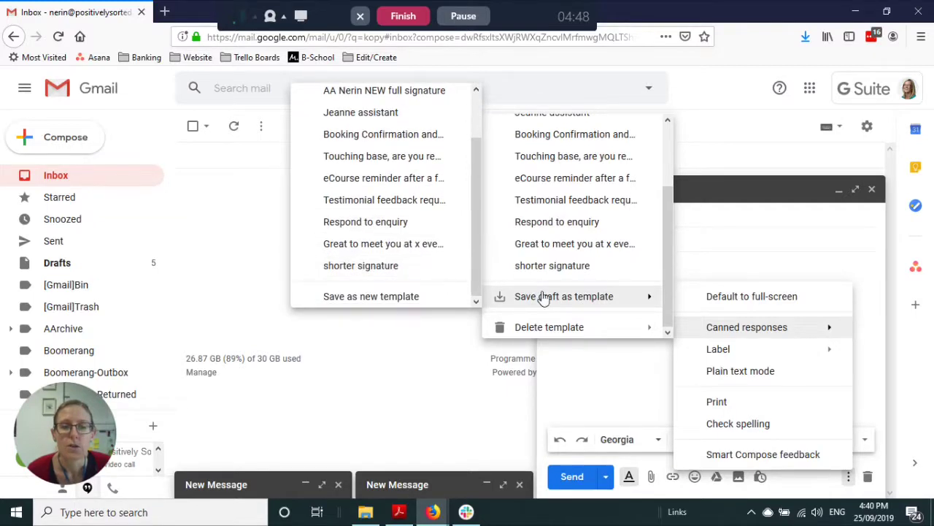
pyautogui.scroll(3, 409, 207)
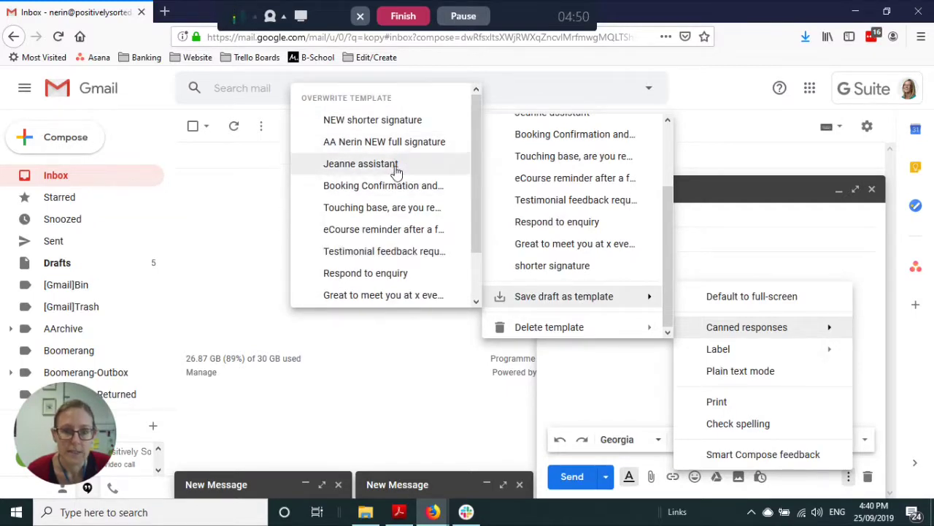
pyautogui.scroll(-2, 366, 176)
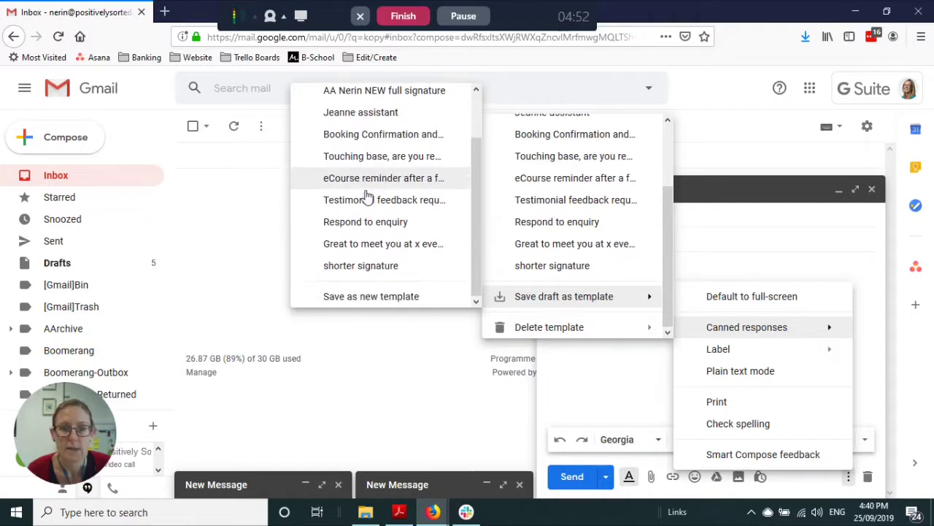
pyautogui.click(399, 299)
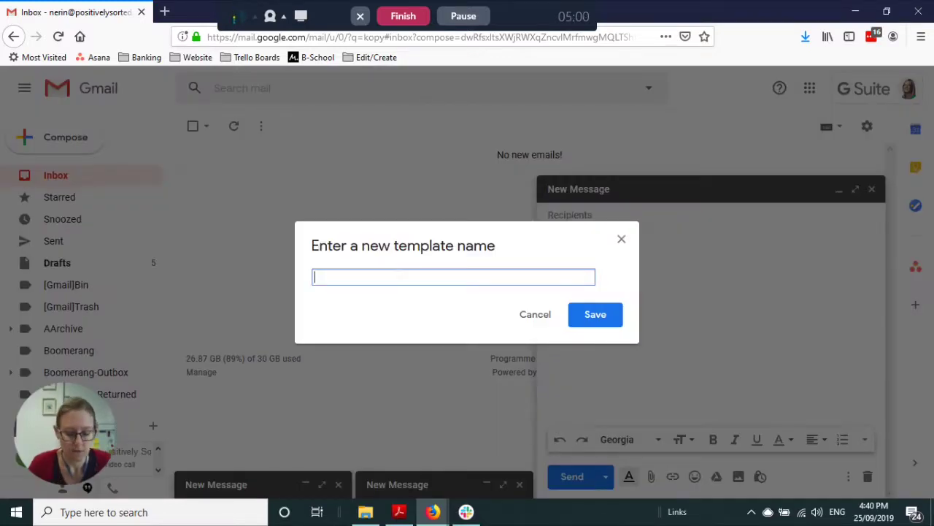
pyautogui.write('new')
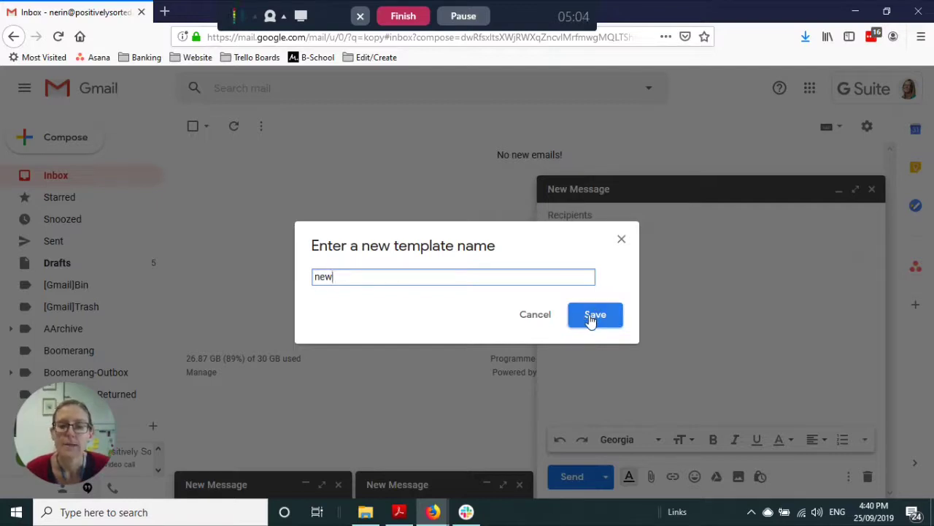
pyautogui.click(542, 316)
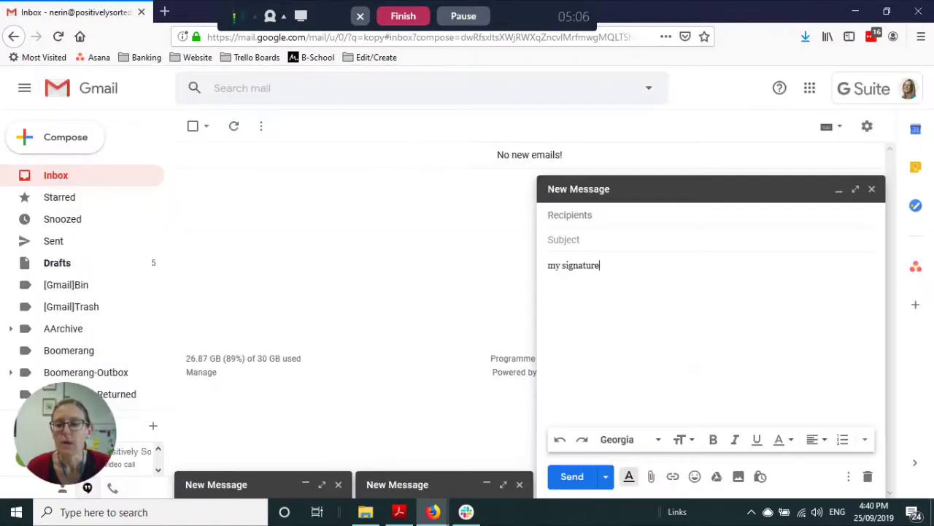
# Step: Review the canned response options for the draft again, including the templates available to delete or insert
pyautogui.click(849, 476)
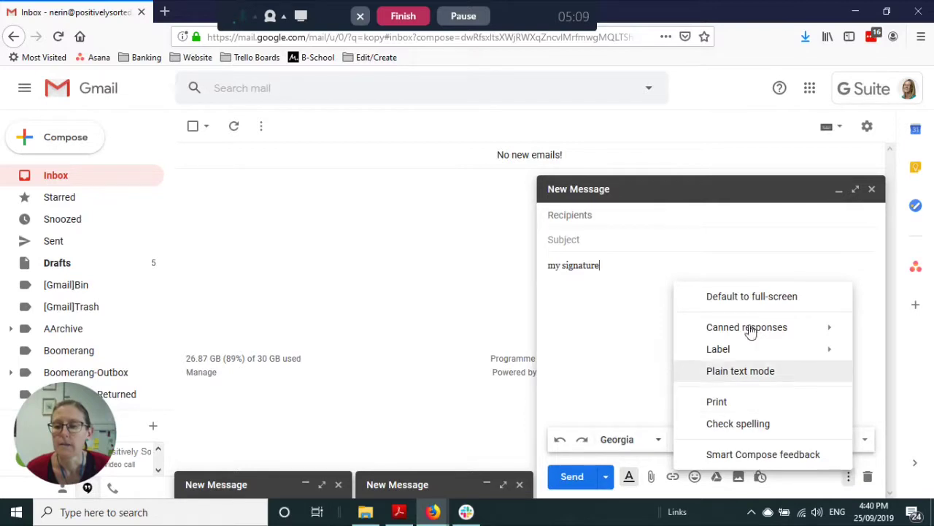
pyautogui.moveTo(750, 330)
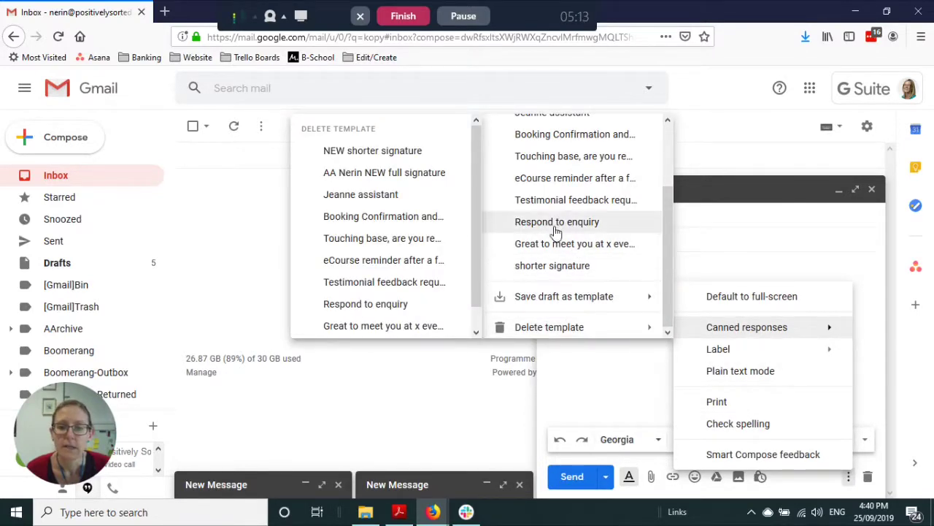
pyautogui.scroll(2, 555, 232)
pyautogui.scroll(2, 555, 232)
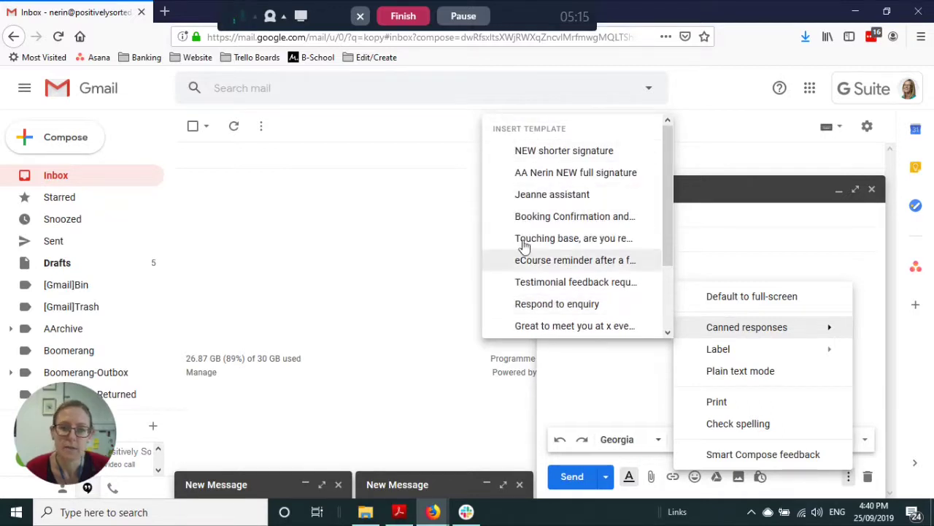
pyautogui.scroll(-1, 575, 276)
pyautogui.scroll(-1, 575, 276)
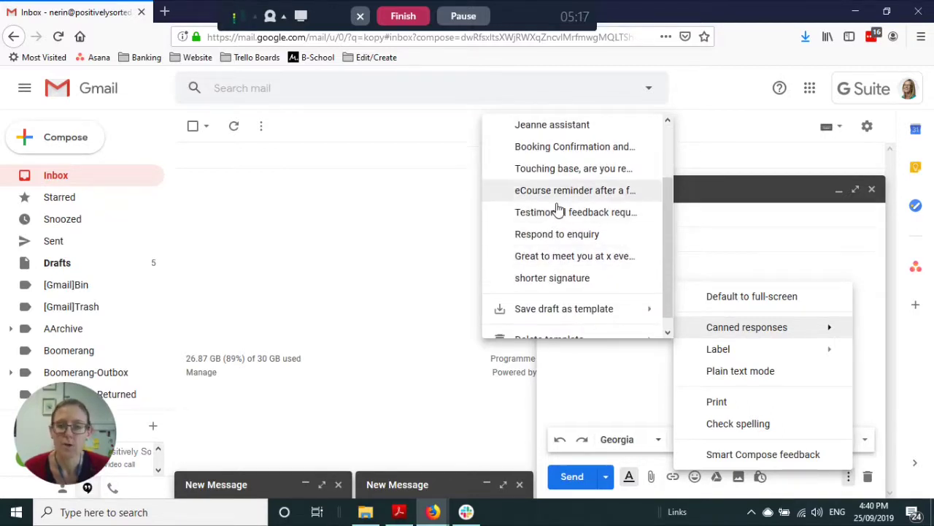